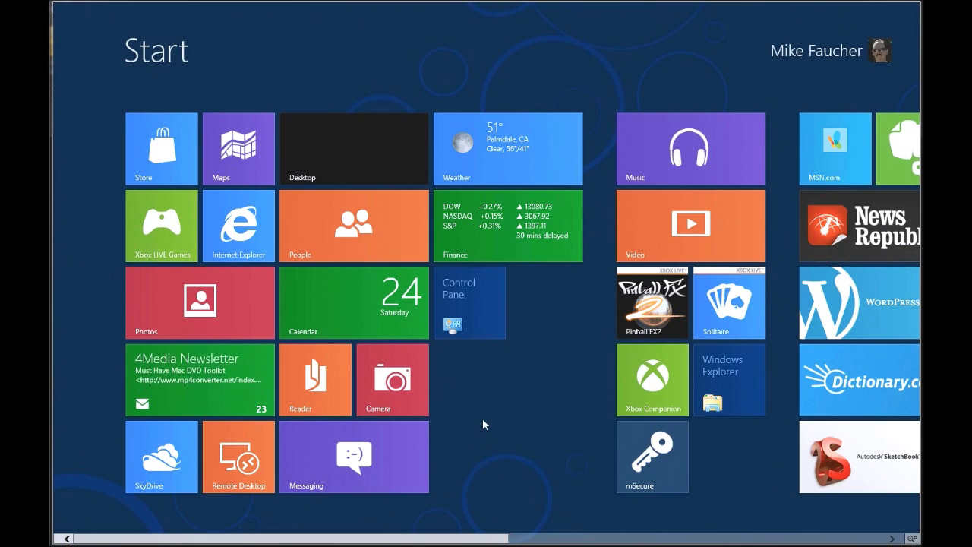
# - Launch Control Panel from its tile on the Windows 8 Start screen
pyautogui.click(481, 305)
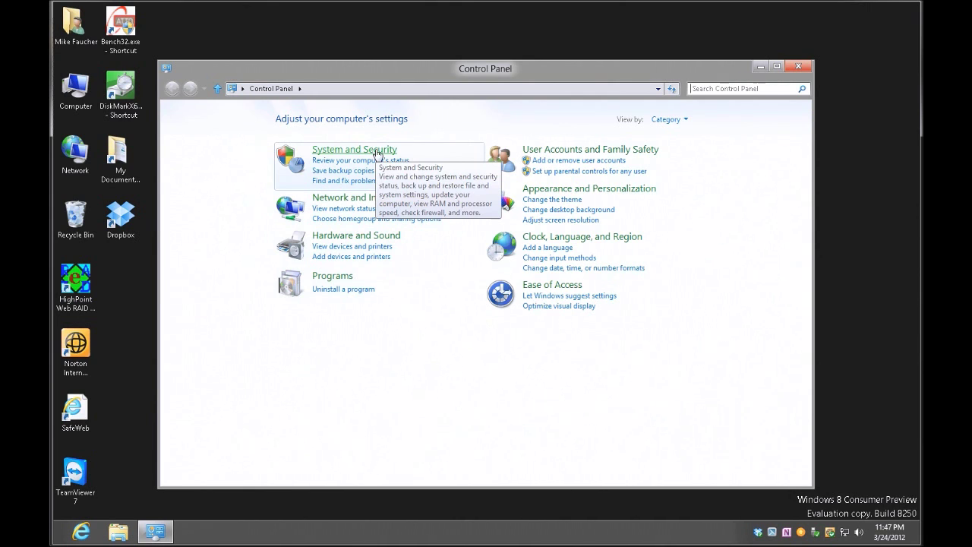
# - Go to System and Security > Storage Spaces and start creating a new pool and storage space
pyautogui.click(377, 151)
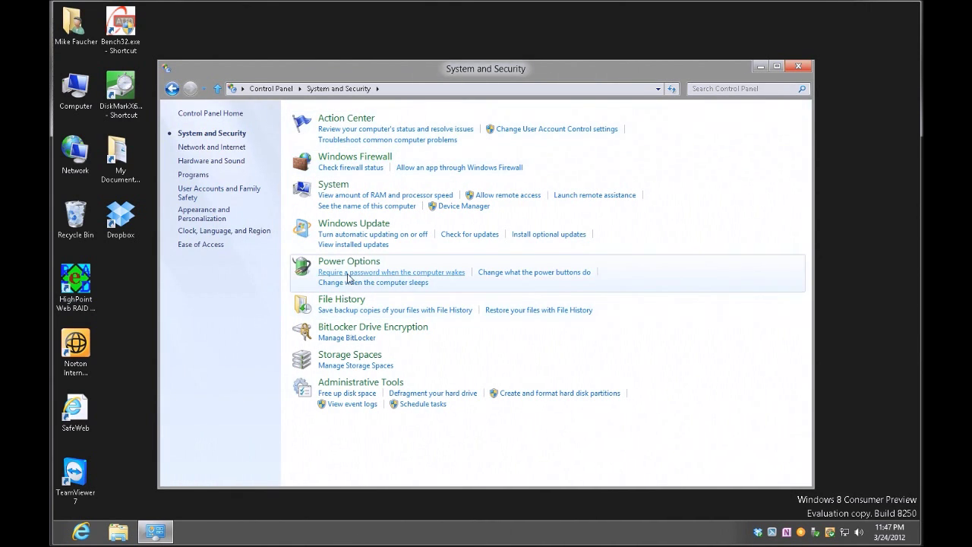
pyautogui.click(344, 357)
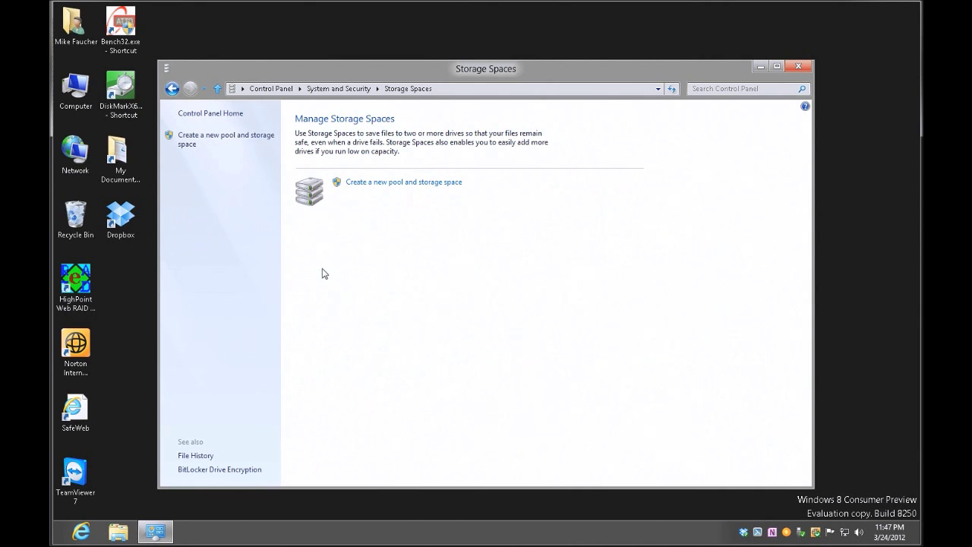
pyautogui.click(386, 184)
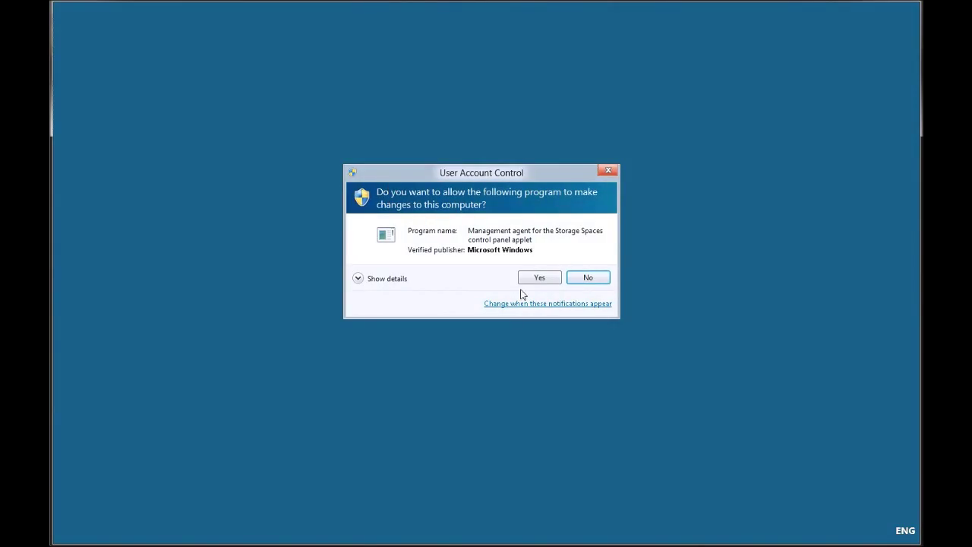
# - Approve the UAC prompt and create the pool from Disks 2–4, three 1.81 TB drives
pyautogui.click(538, 278)
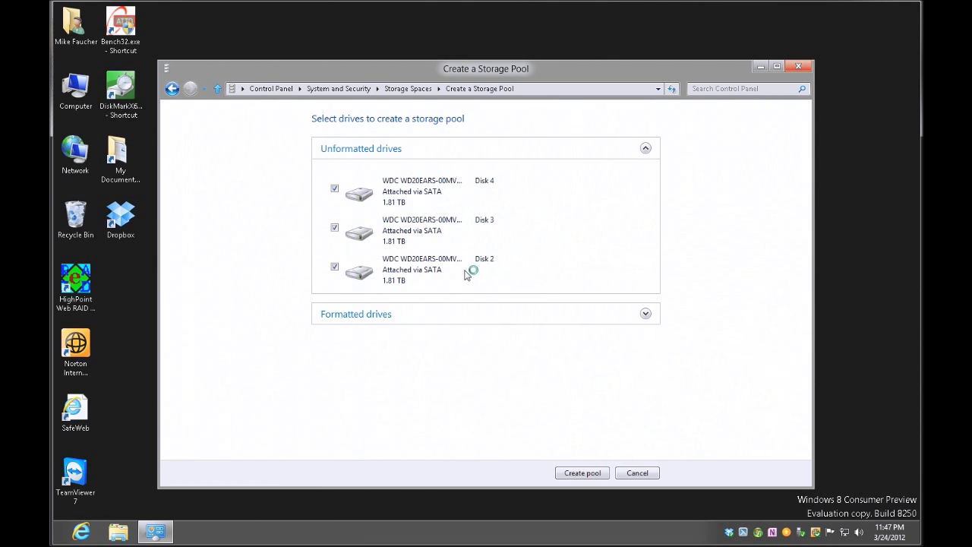
pyautogui.click(584, 473)
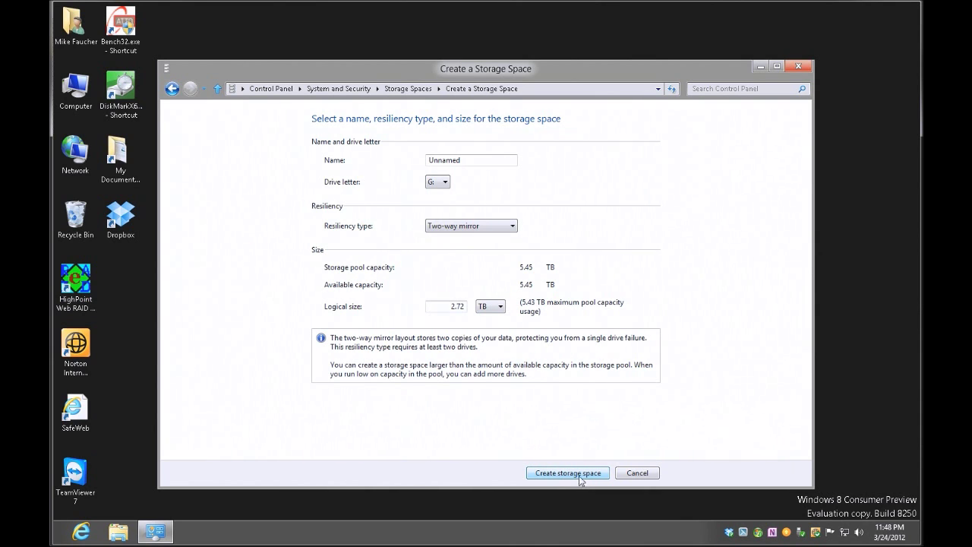
# - Create storage space G: with resiliency type None, giving 2.71 TB logical size
pyautogui.click(511, 227)
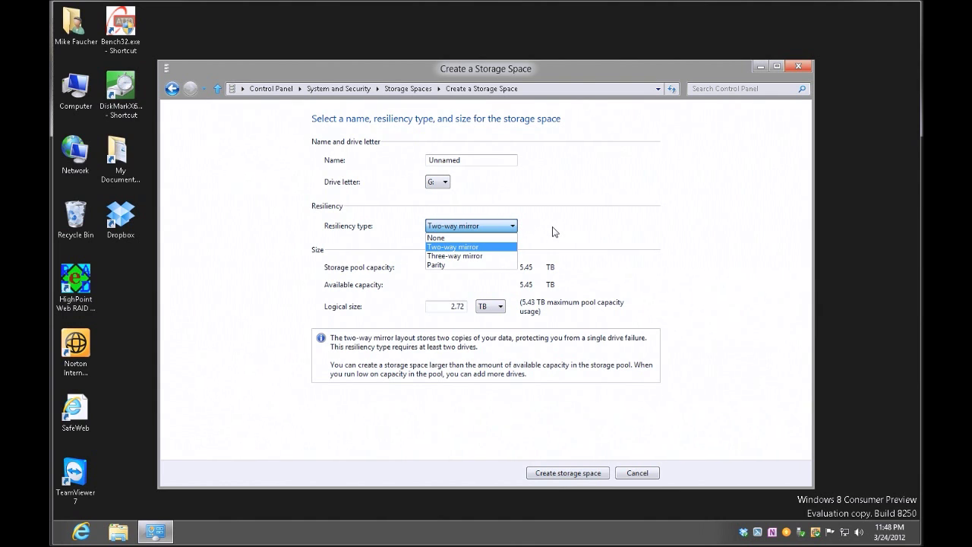
pyautogui.click(553, 227)
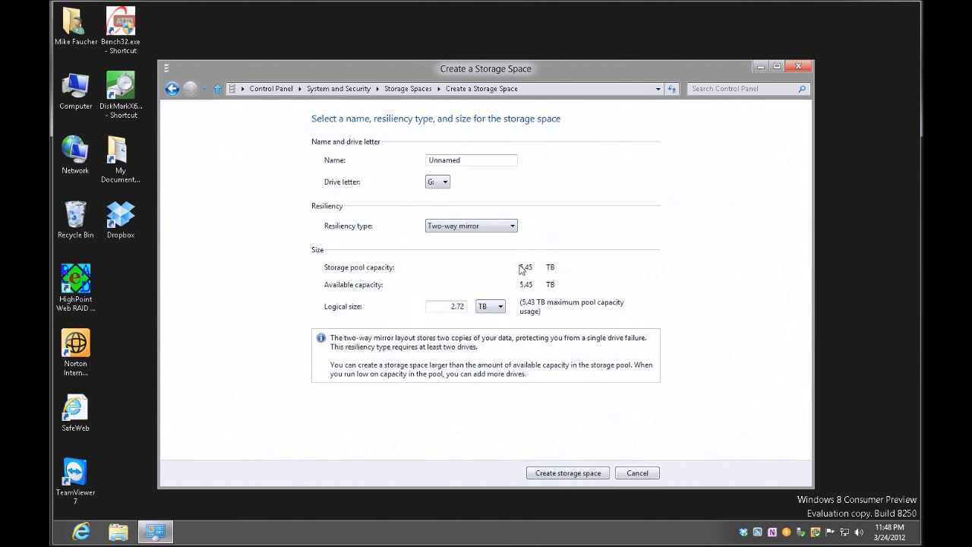
pyautogui.click(502, 229)
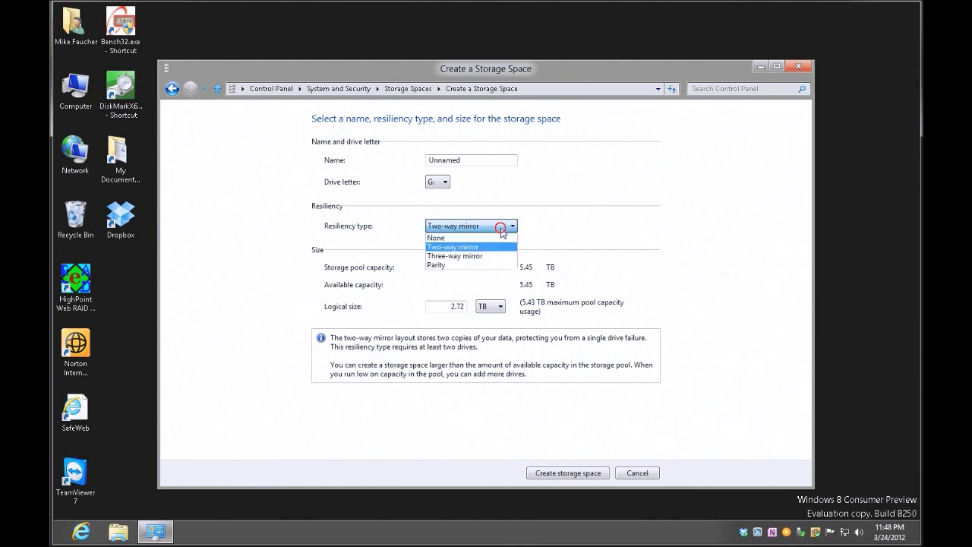
pyautogui.click(447, 236)
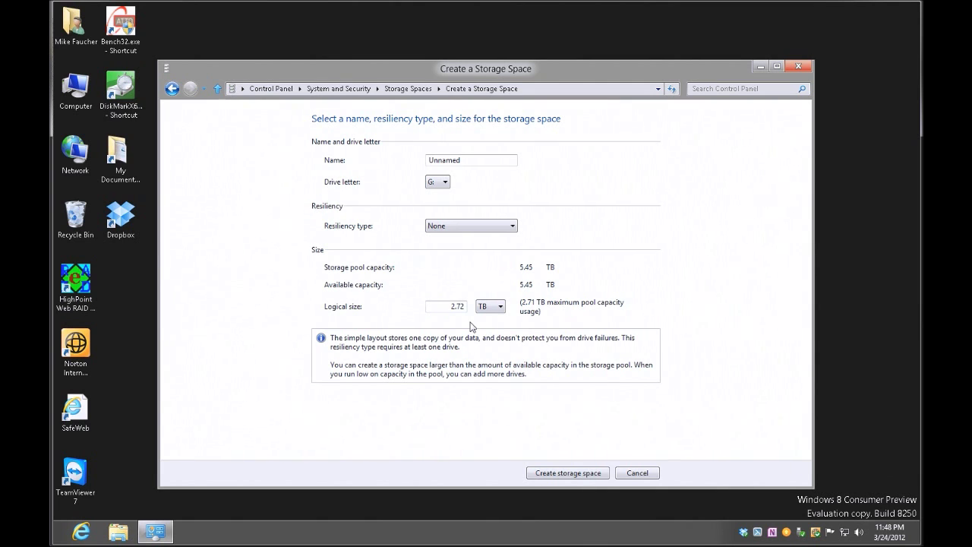
pyautogui.click(567, 473)
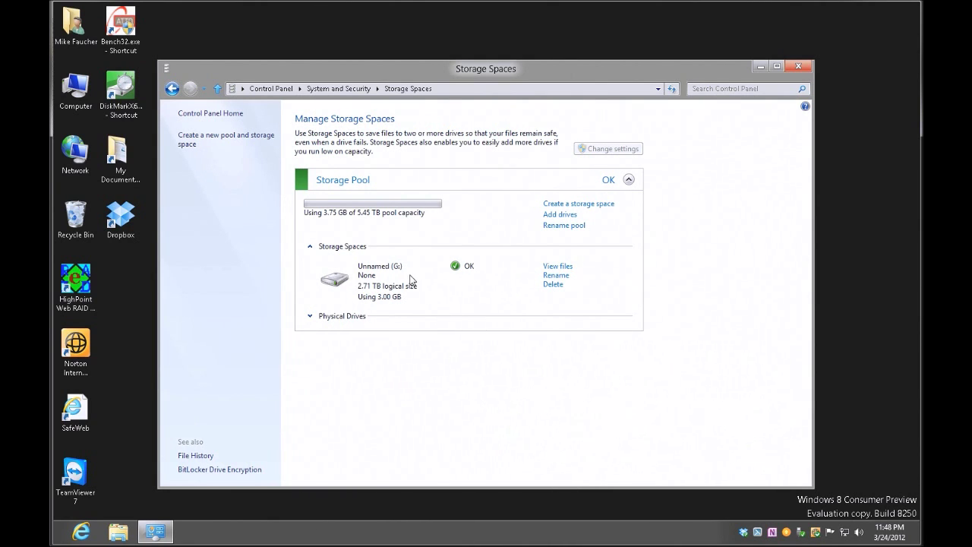
pyautogui.click(118, 532)
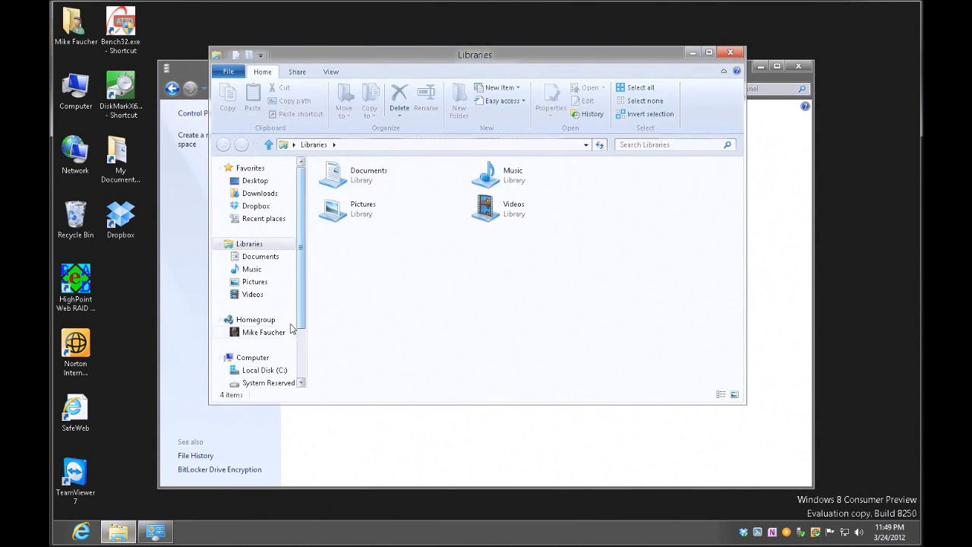
pyautogui.scroll(-2, 296, 308)
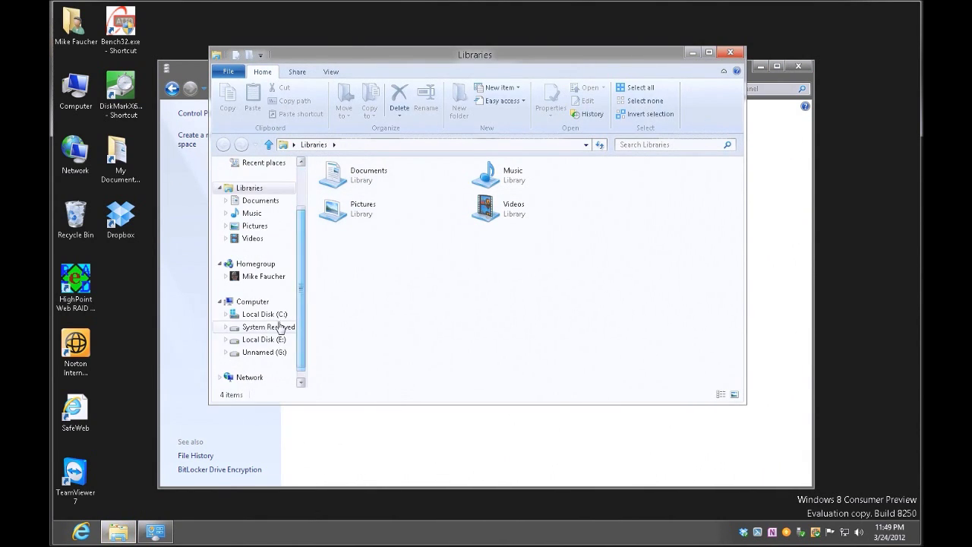
pyautogui.click(255, 302)
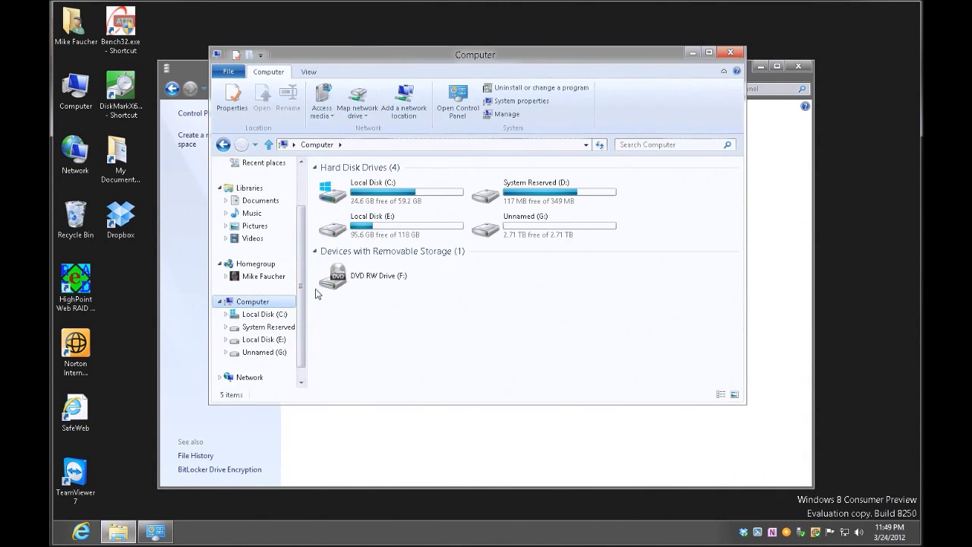
pyautogui.click(522, 232)
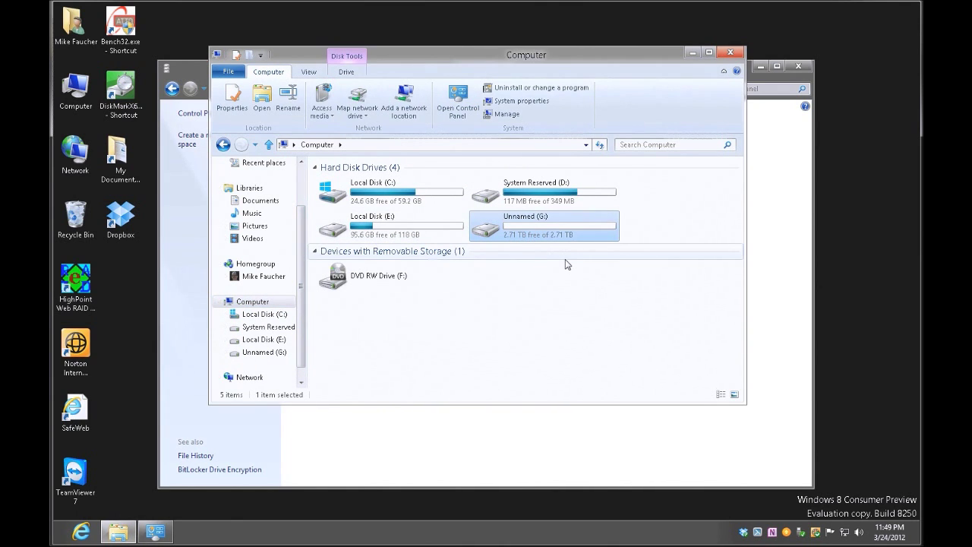
pyautogui.click(731, 55)
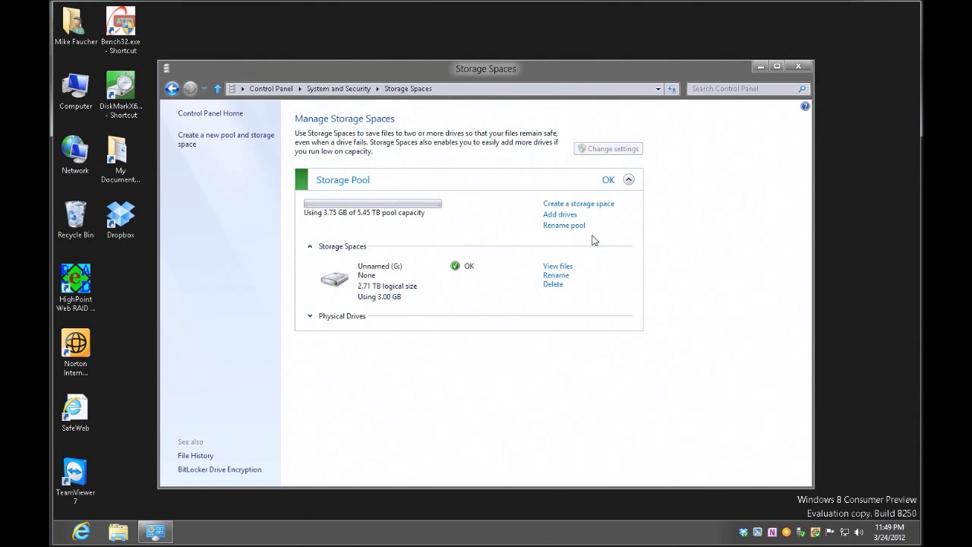
# - Delete the Unnamed (G:) storage space, leaving 768 MB used of 5.45 TB
pyautogui.click(551, 285)
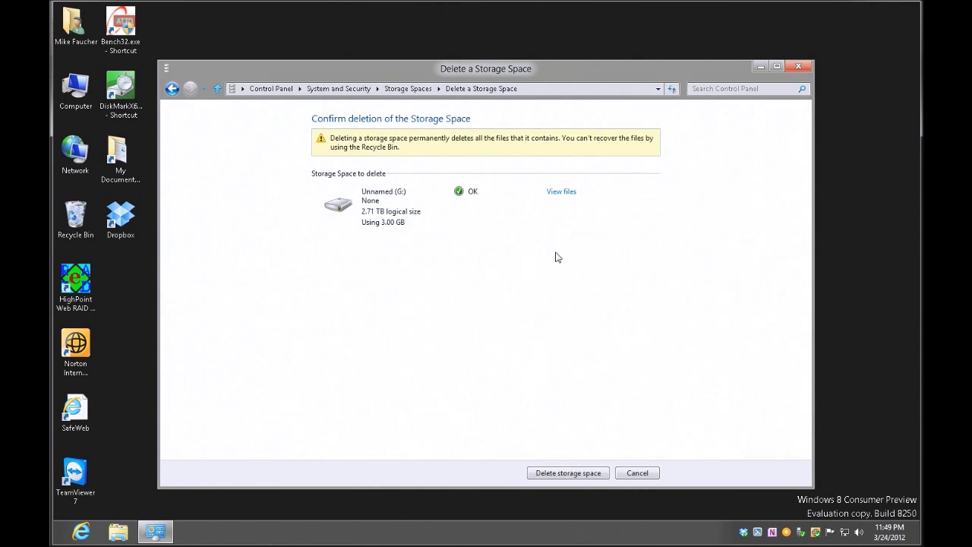
pyautogui.click(552, 474)
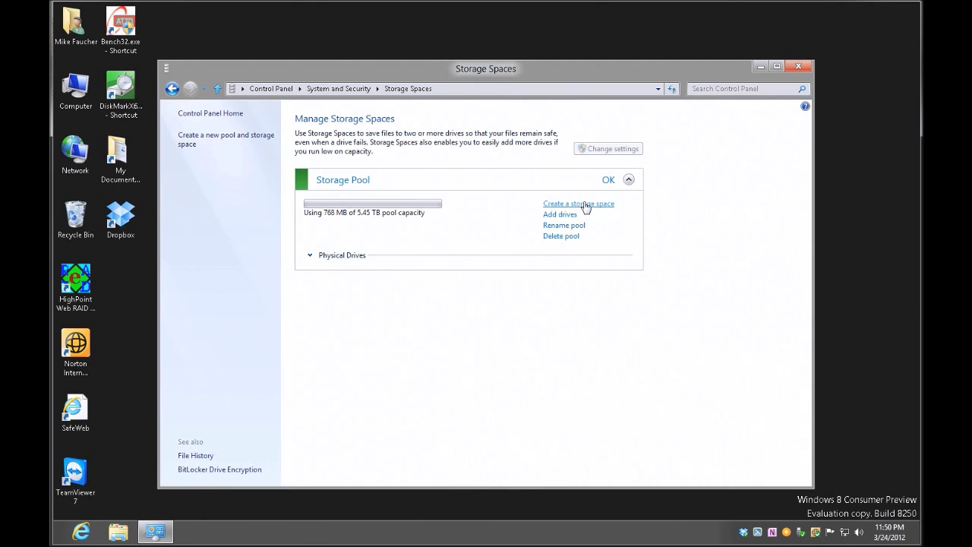
# - Create a new storage space G: with Two-way mirror resiliency and 2.71 TB logical size
pyautogui.click(585, 205)
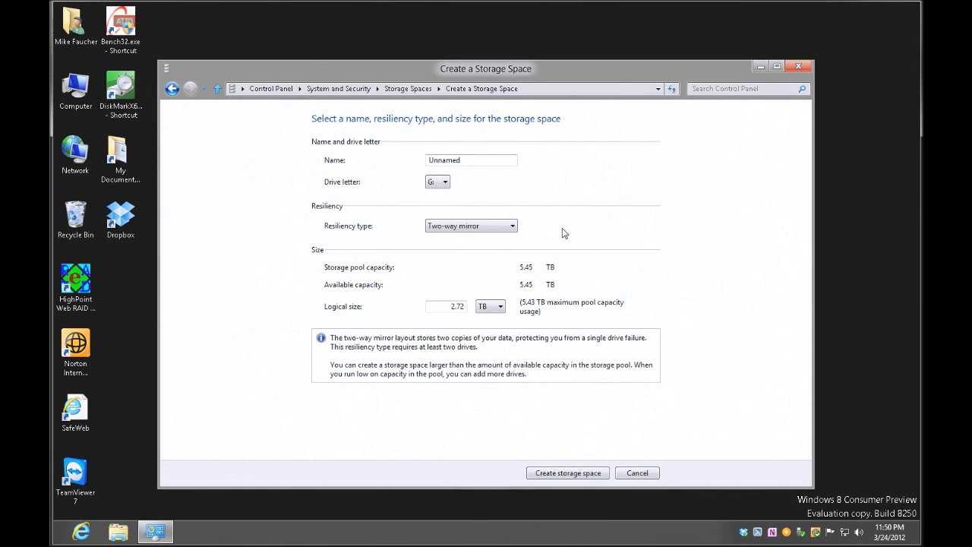
pyautogui.click(479, 231)
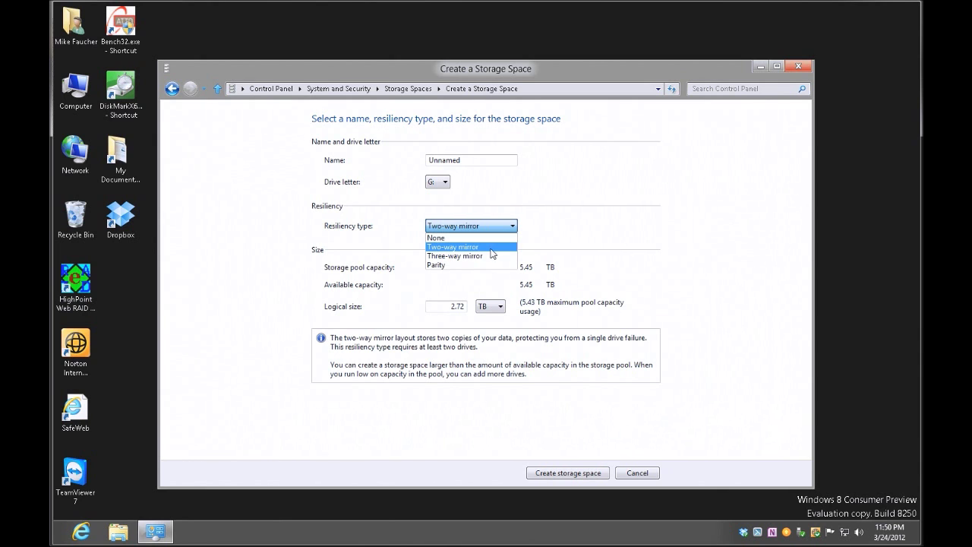
pyautogui.click(490, 251)
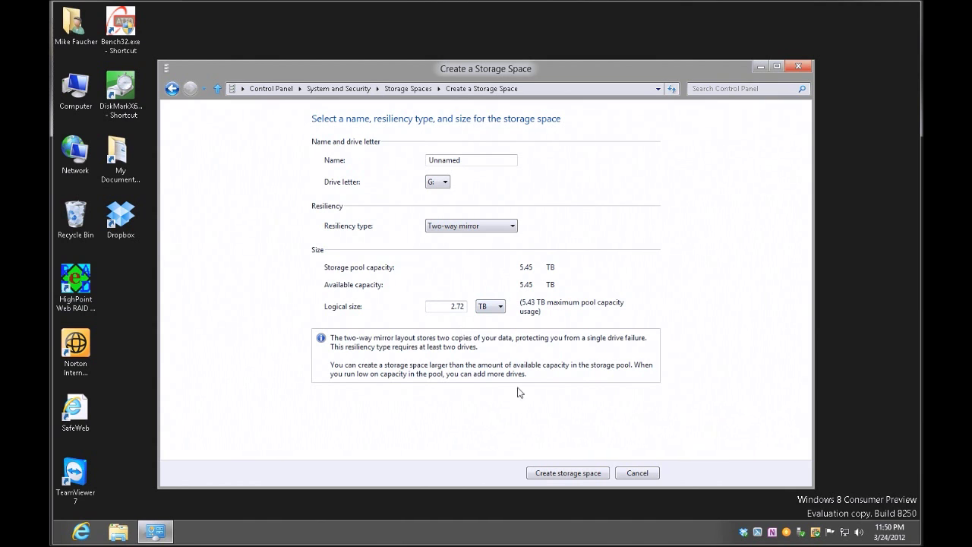
pyautogui.click(556, 474)
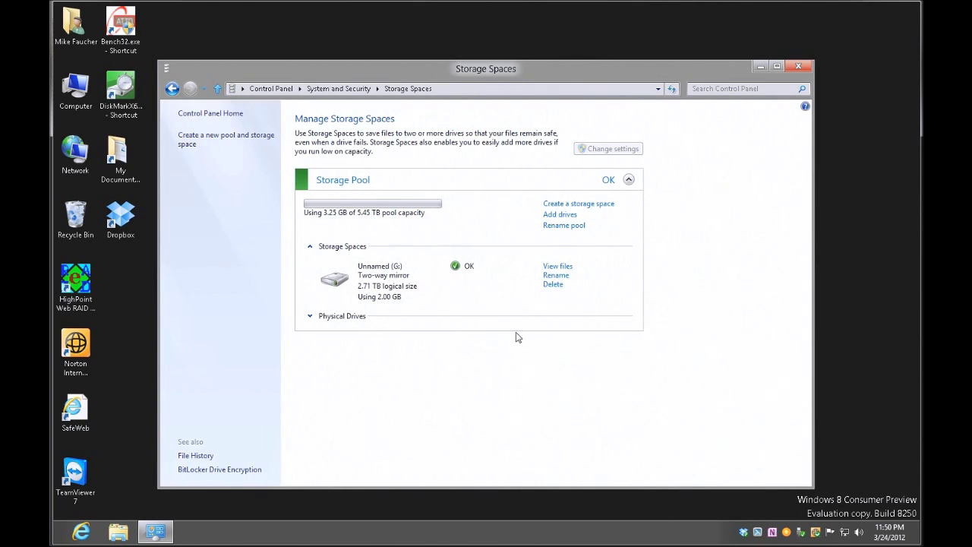
pyautogui.click(118, 531)
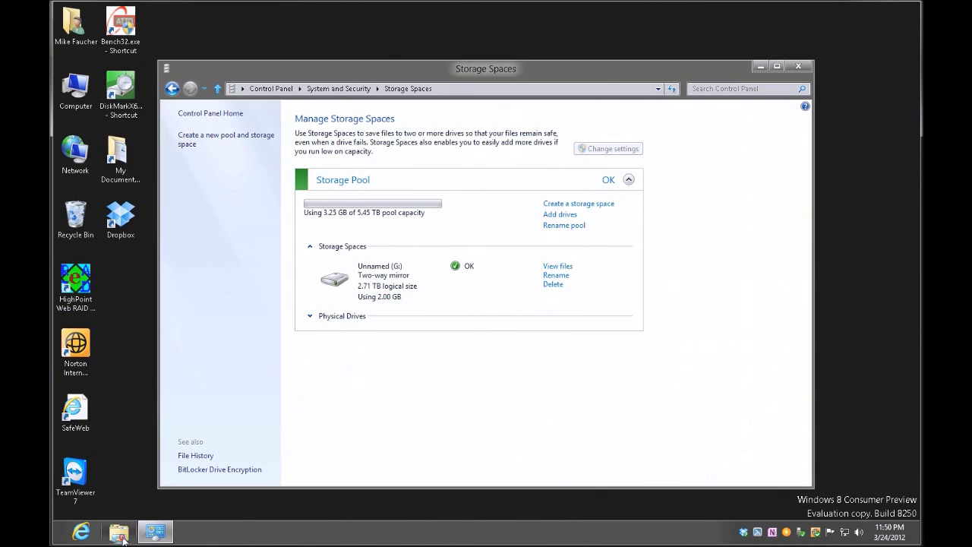
pyautogui.click(249, 358)
pyautogui.click(532, 226)
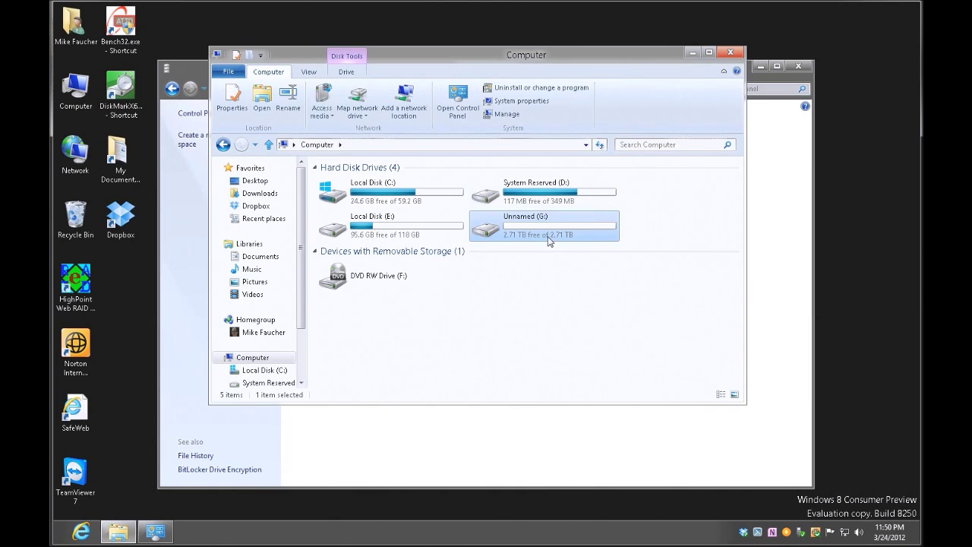
pyautogui.moveTo(549, 241)
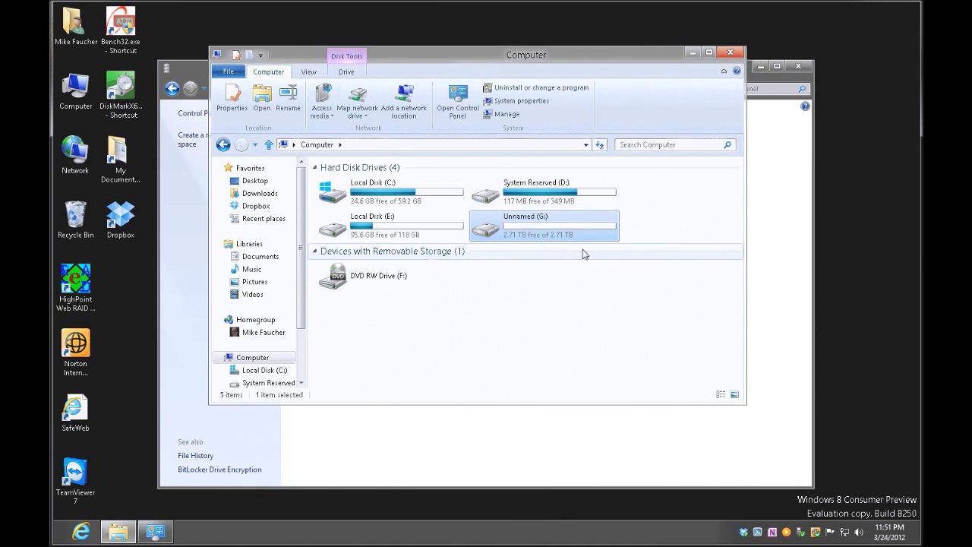
pyautogui.click(731, 53)
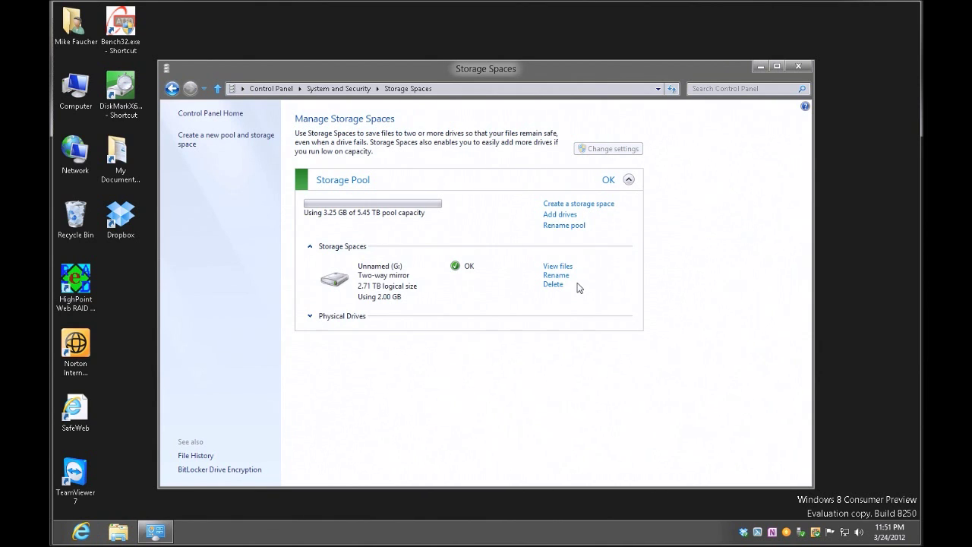
# - Delete the two-way mirror Unnamed (G:) storage space and confirm the deletion
pyautogui.click(551, 284)
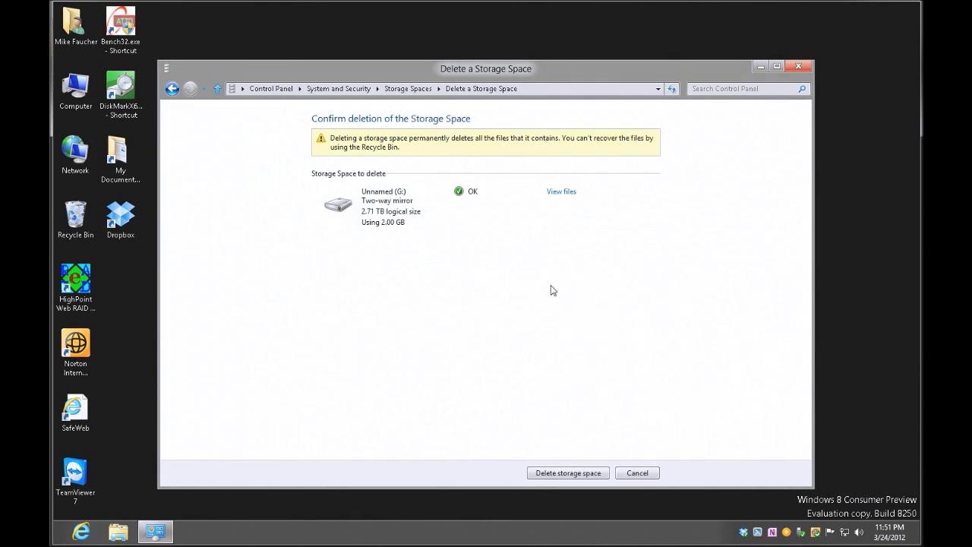
pyautogui.click(581, 473)
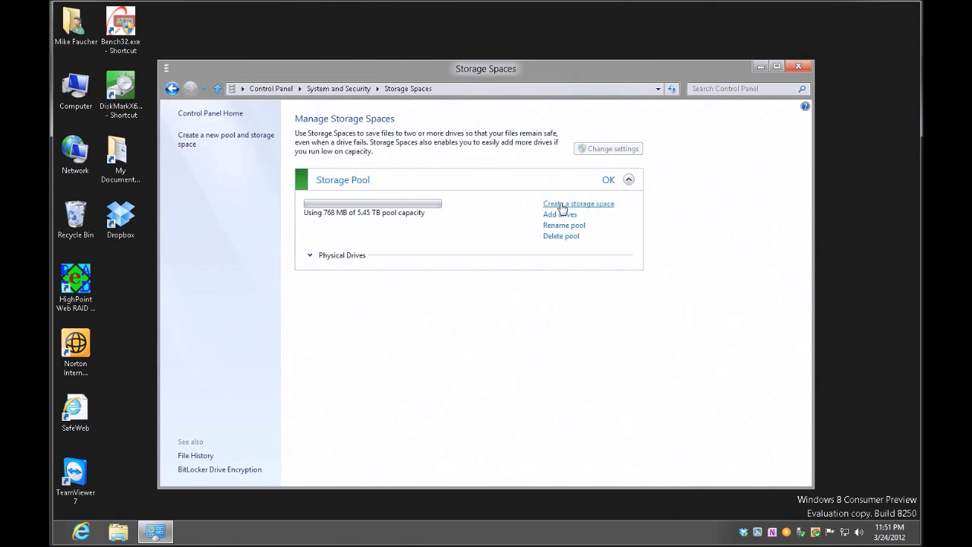
# - Create a new storage space G: with Three-way mirror resiliency and 2.72 TB logical size
pyautogui.click(566, 205)
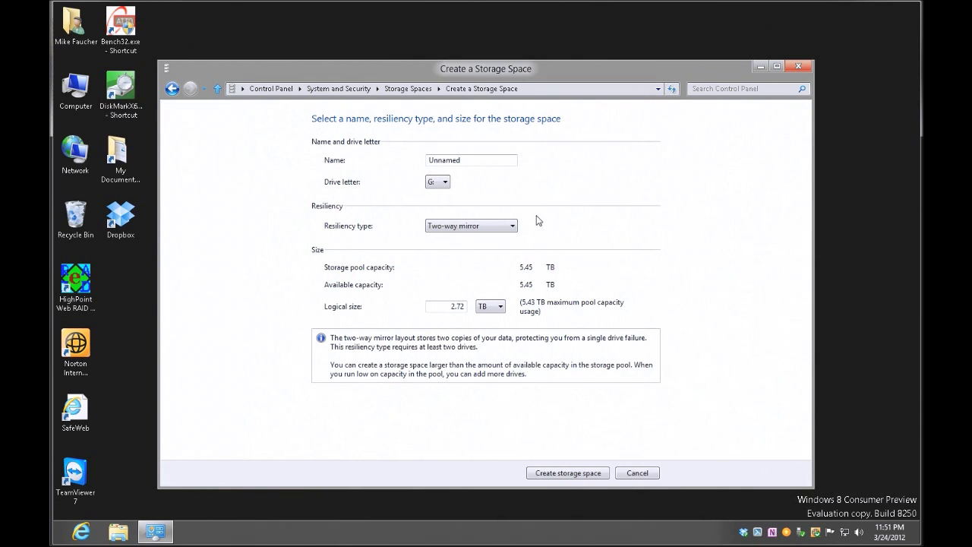
pyautogui.click(479, 225)
pyautogui.click(466, 258)
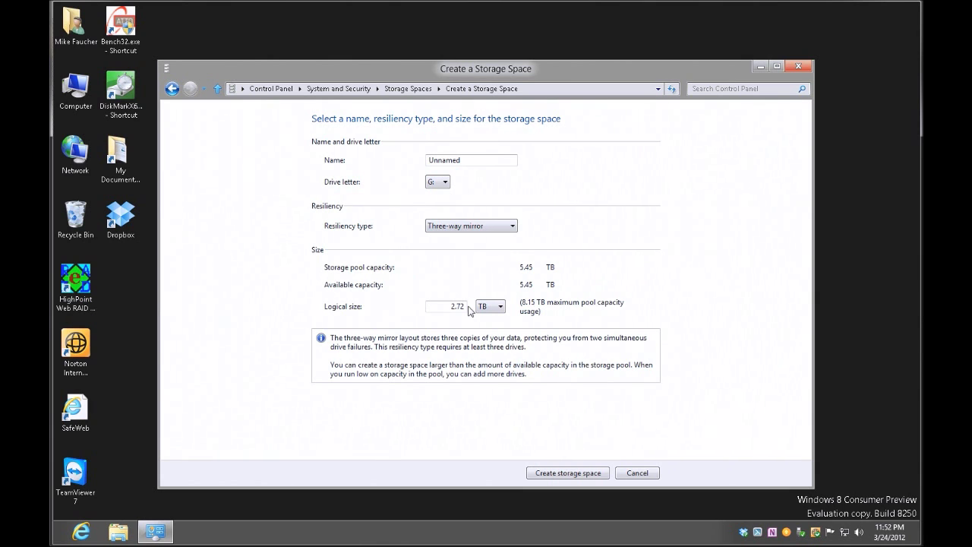
pyautogui.click(572, 480)
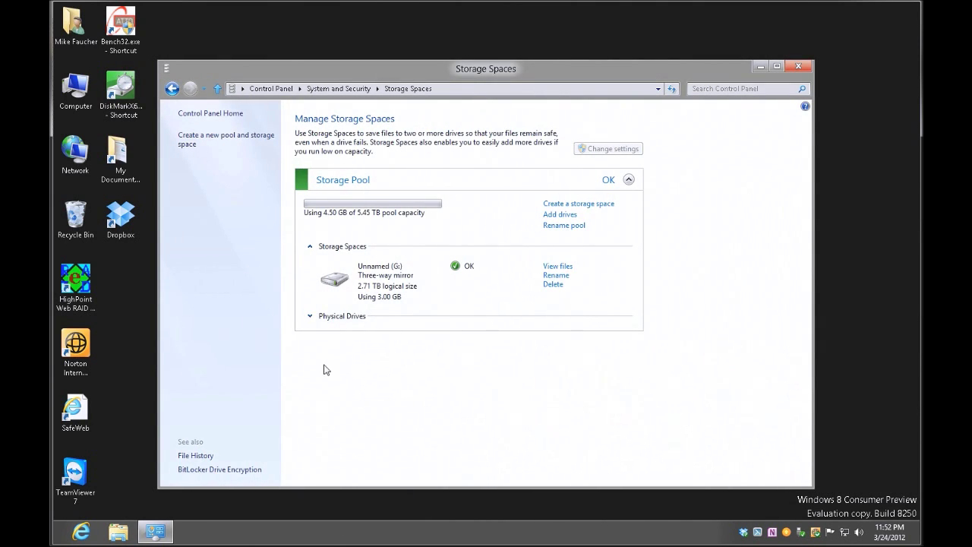
pyautogui.click(126, 534)
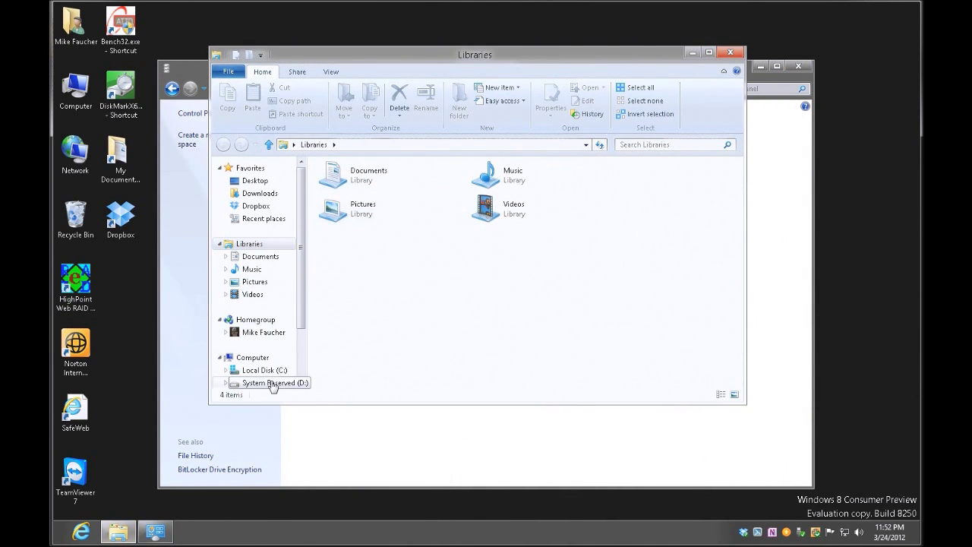
pyautogui.scroll(-2, 289, 364)
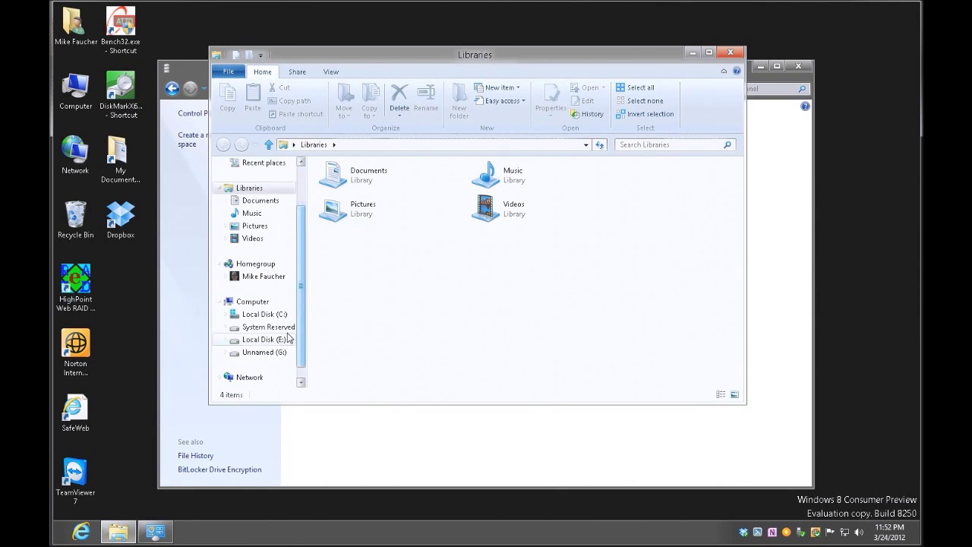
pyautogui.click(258, 301)
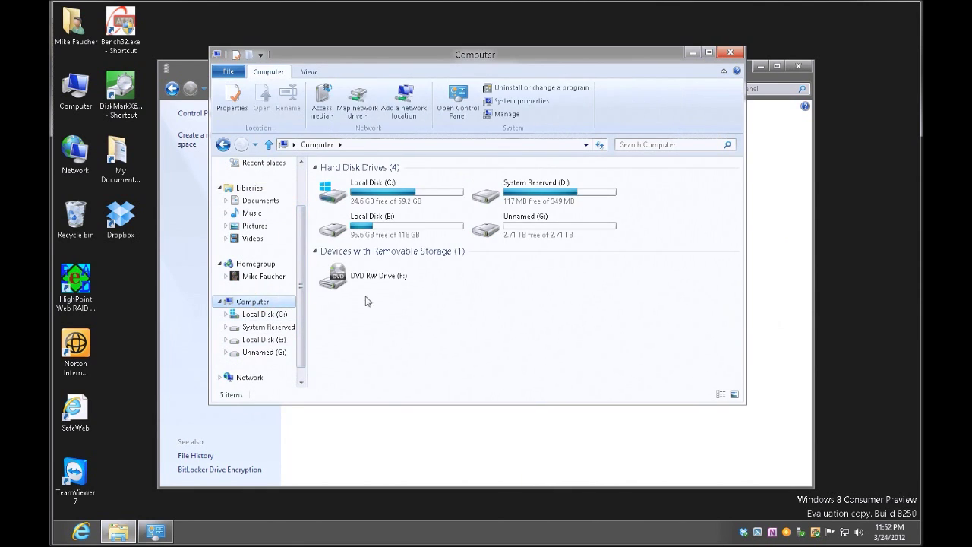
pyautogui.click(531, 228)
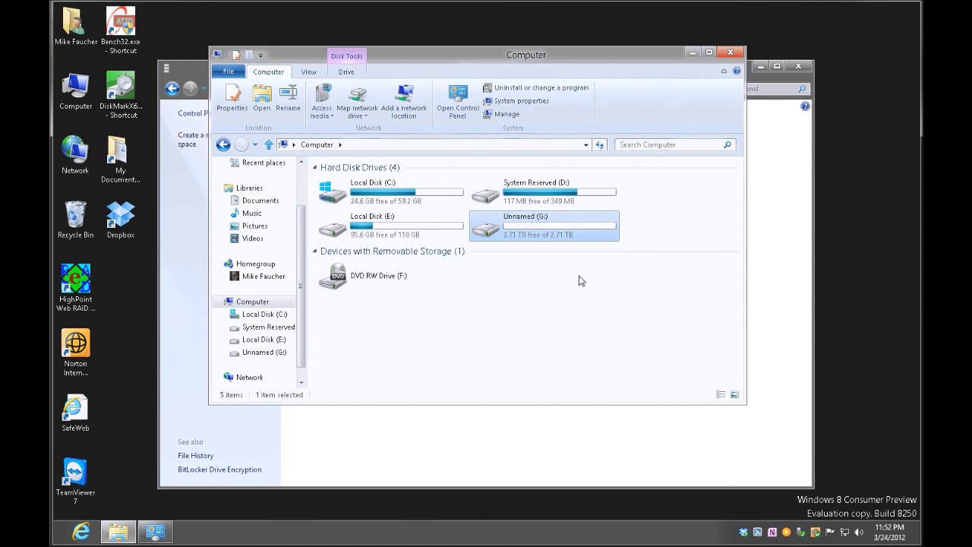
pyautogui.moveTo(583, 57); pyautogui.dragTo(598, 91)
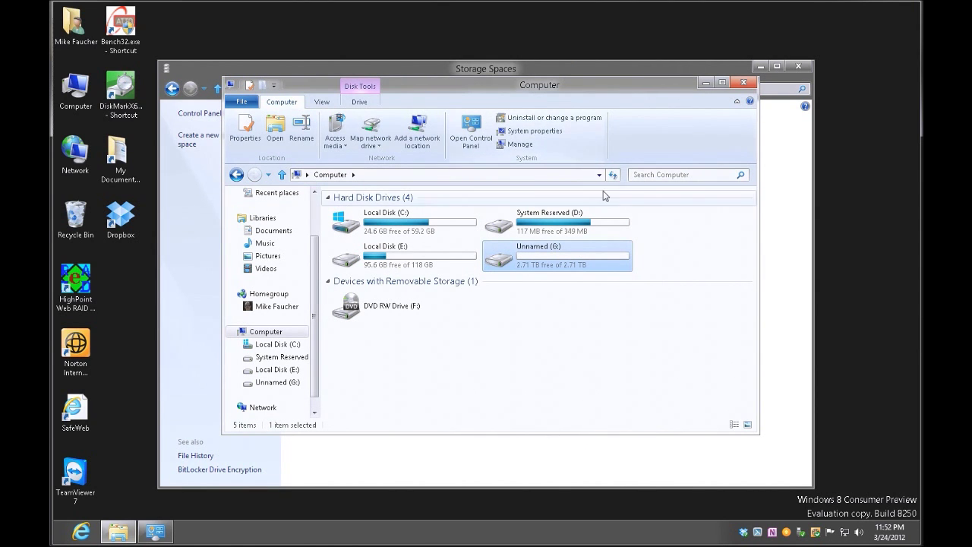
pyautogui.click(745, 85)
pyautogui.click(745, 88)
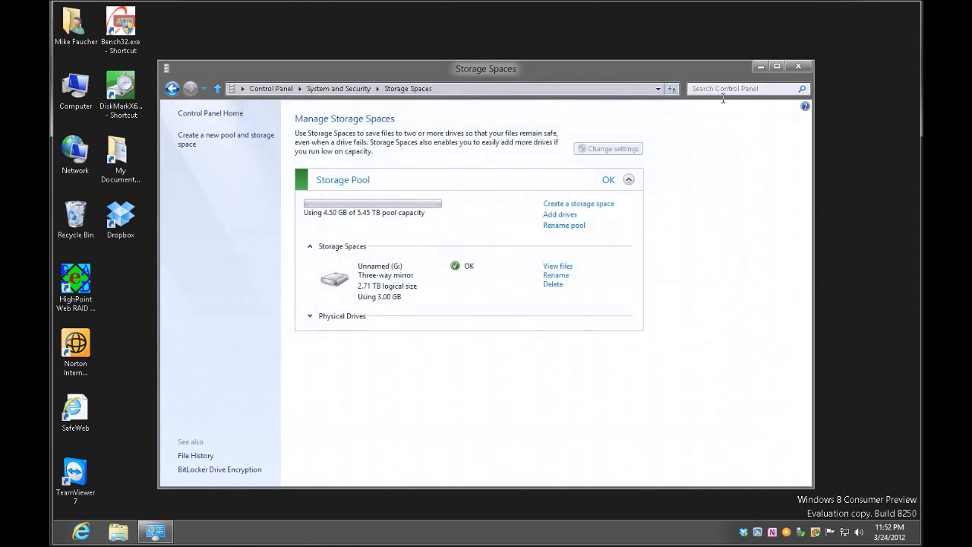